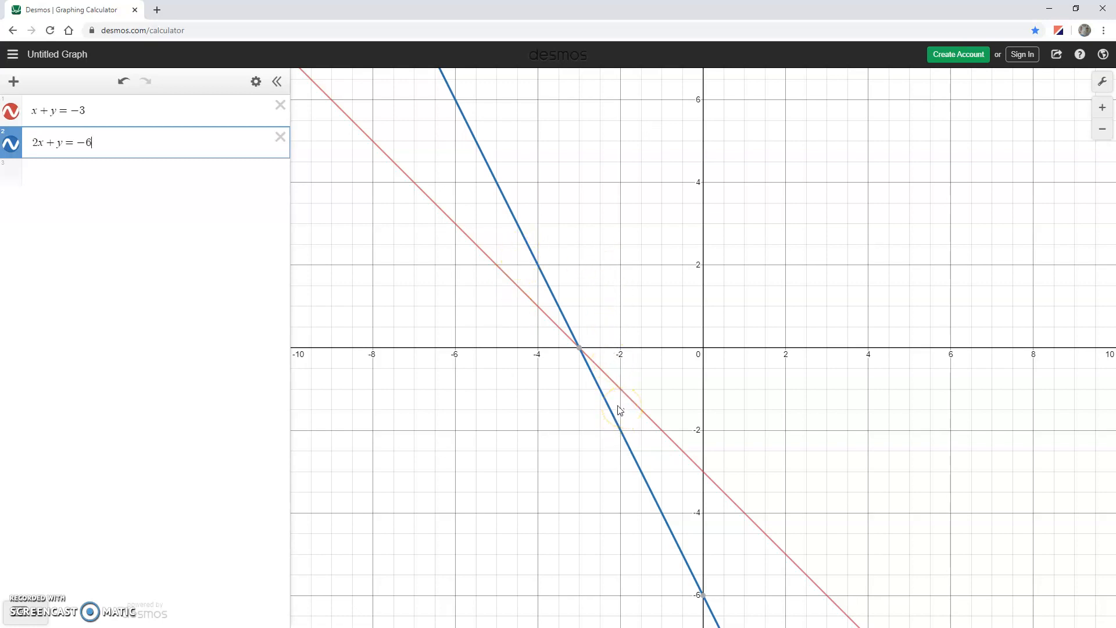
Change the line style of 2x + y = −6 to dashed.
click(12, 148)
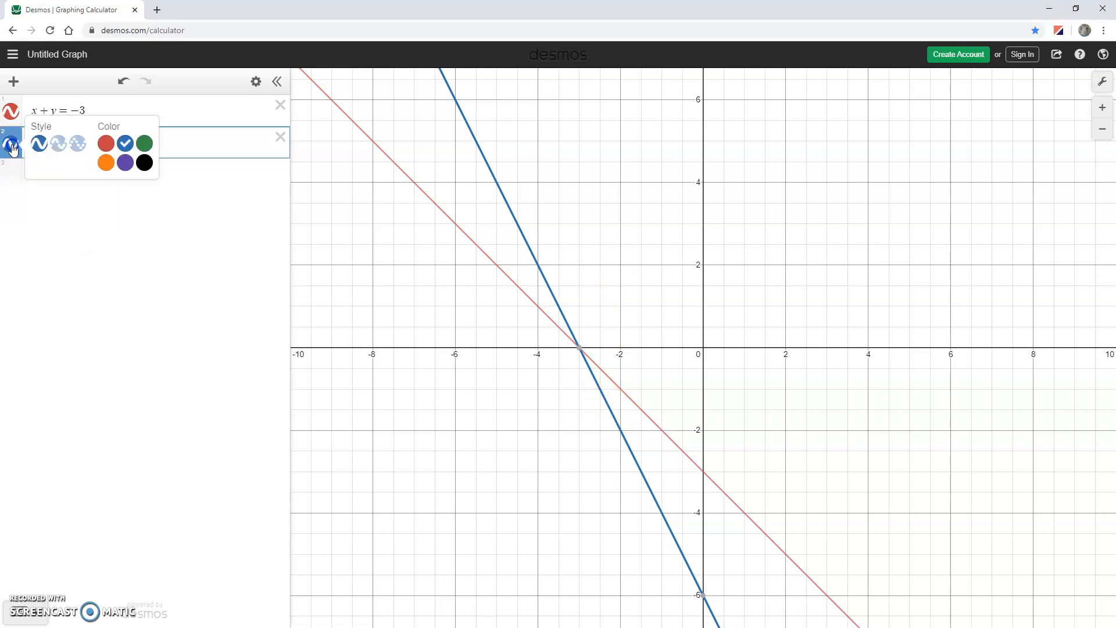
click(63, 150)
click(451, 349)
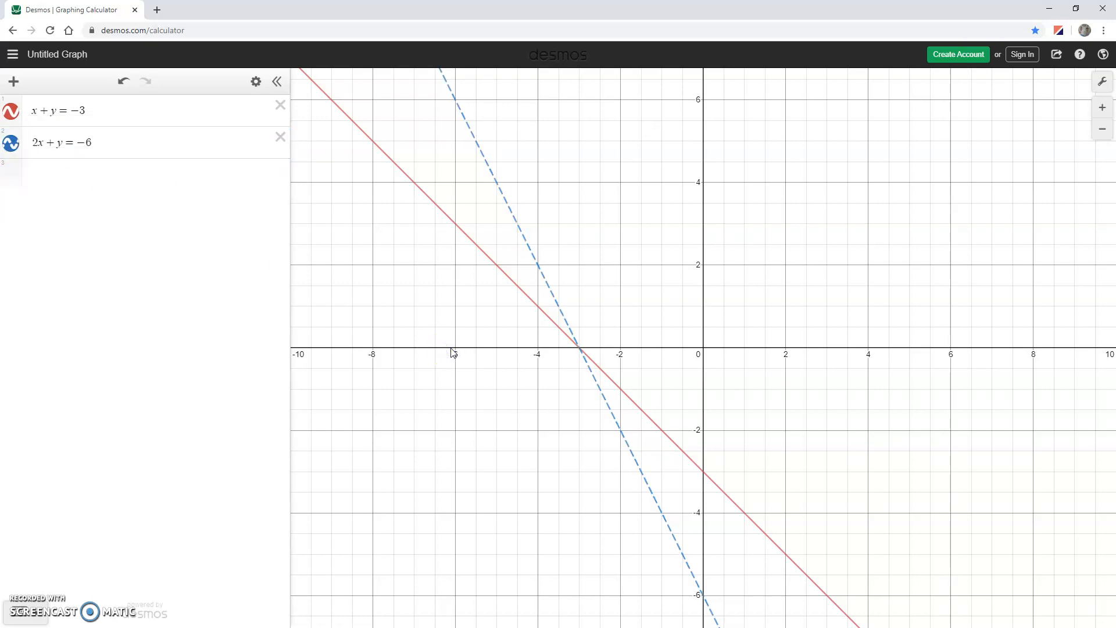
Add the inequality x + y ≤ −3 as a third expression.
click(75, 178)
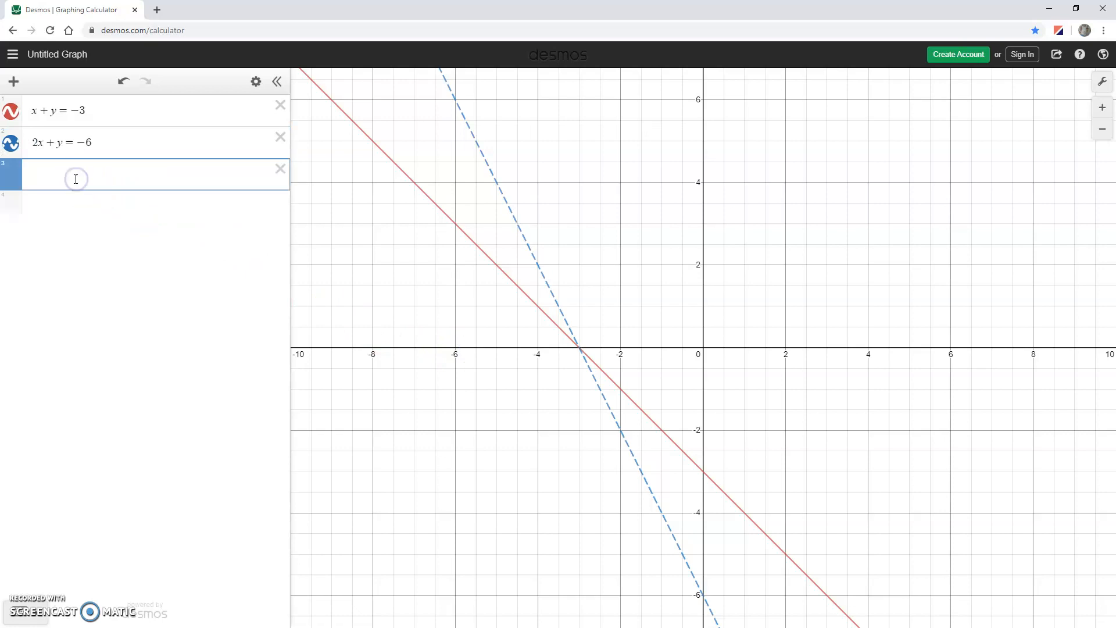
text(x+y<=-3)
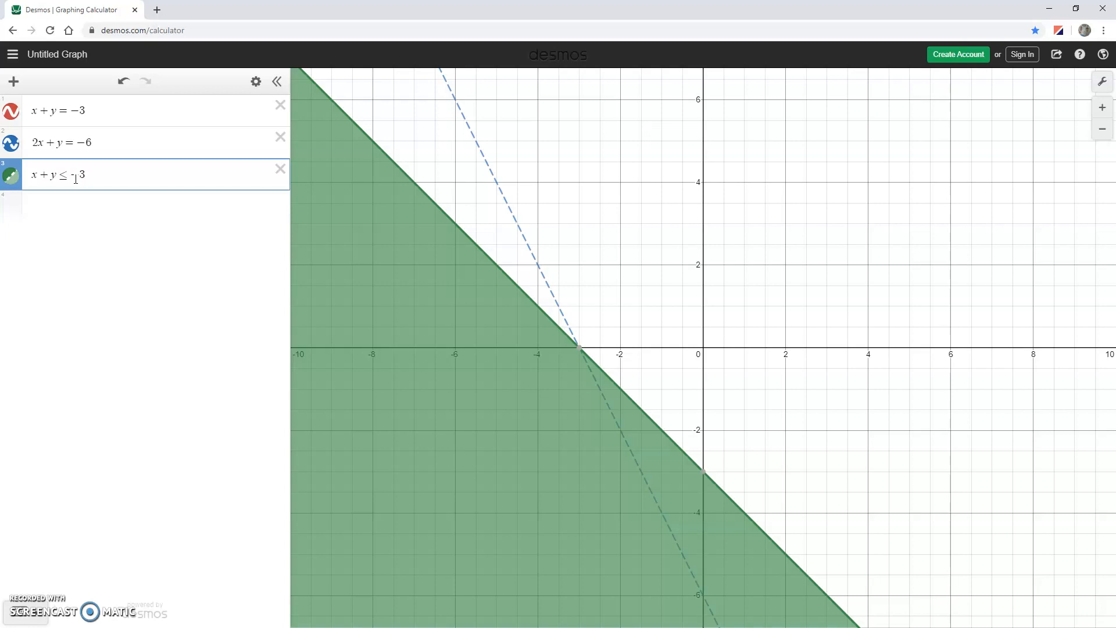
Try graphing 2x + y > −6 as a separate fourth expression, and delete that expression again.
click(79, 201)
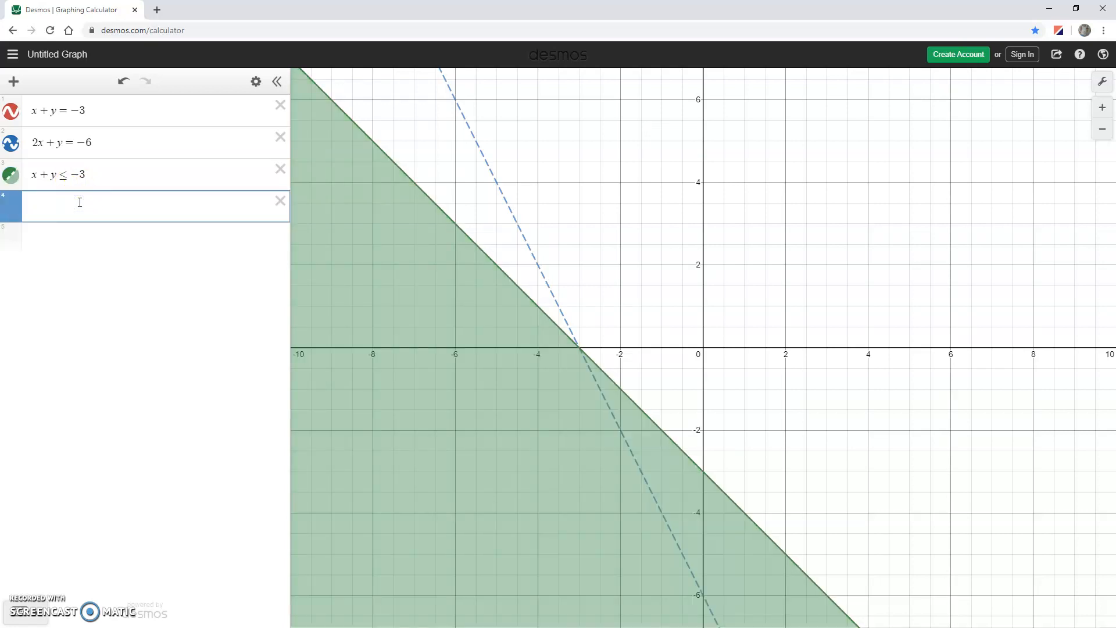
text(2x+y>)
text(6)
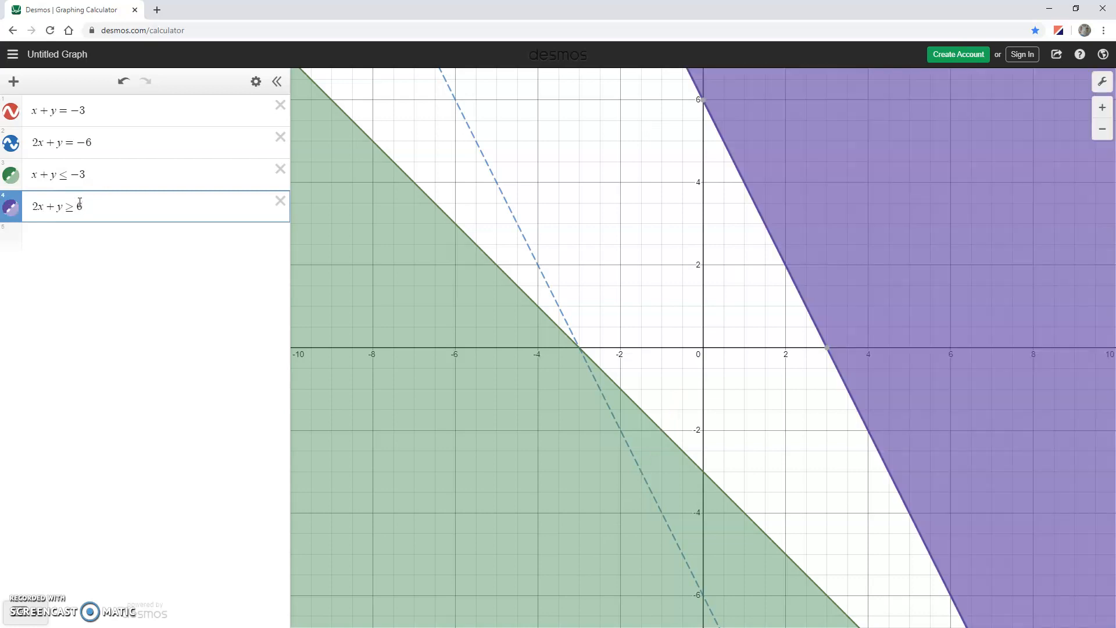
key(BackSpace)
key(BackSpace)
text(-)
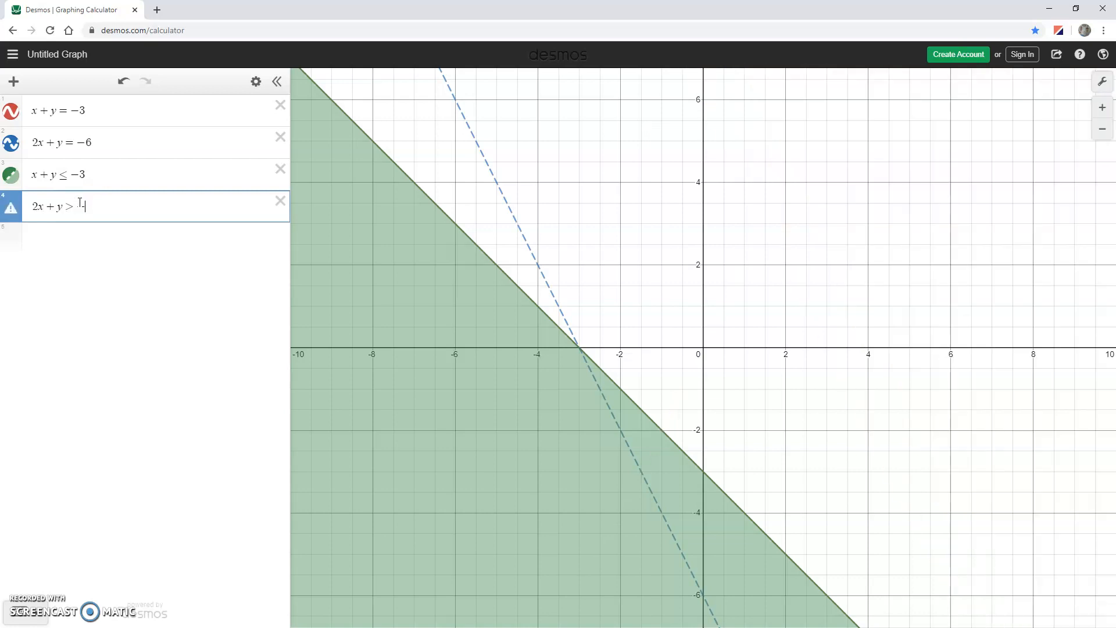
text(6)
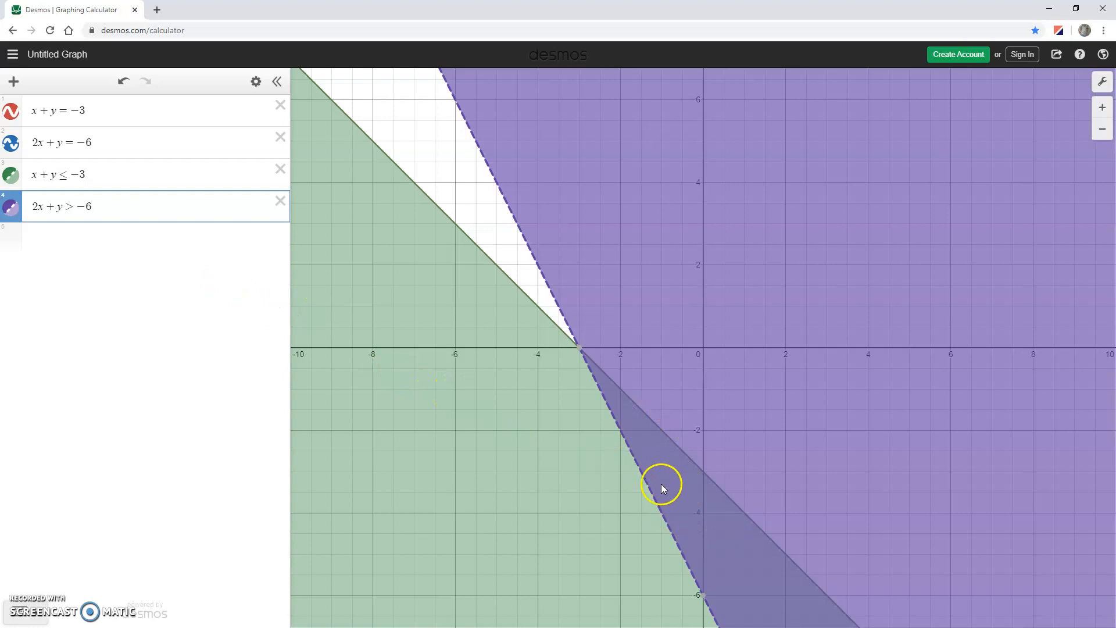
click(280, 202)
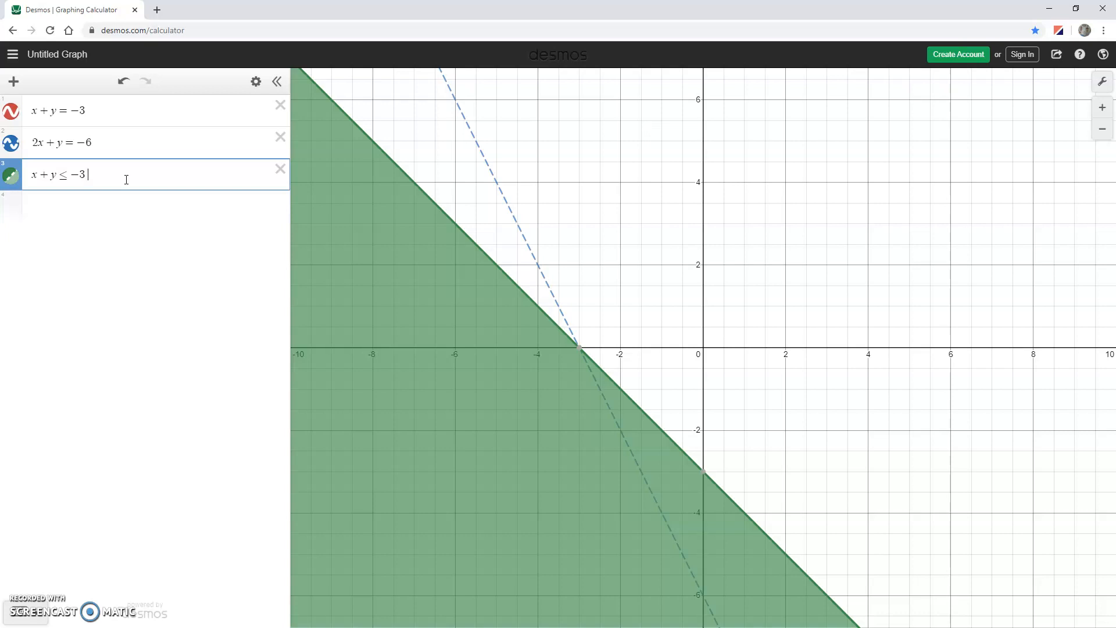
Restrict the inequality x + y ≤ −3 with the condition {2x + y > −6} to shade only the shared region.
text({)
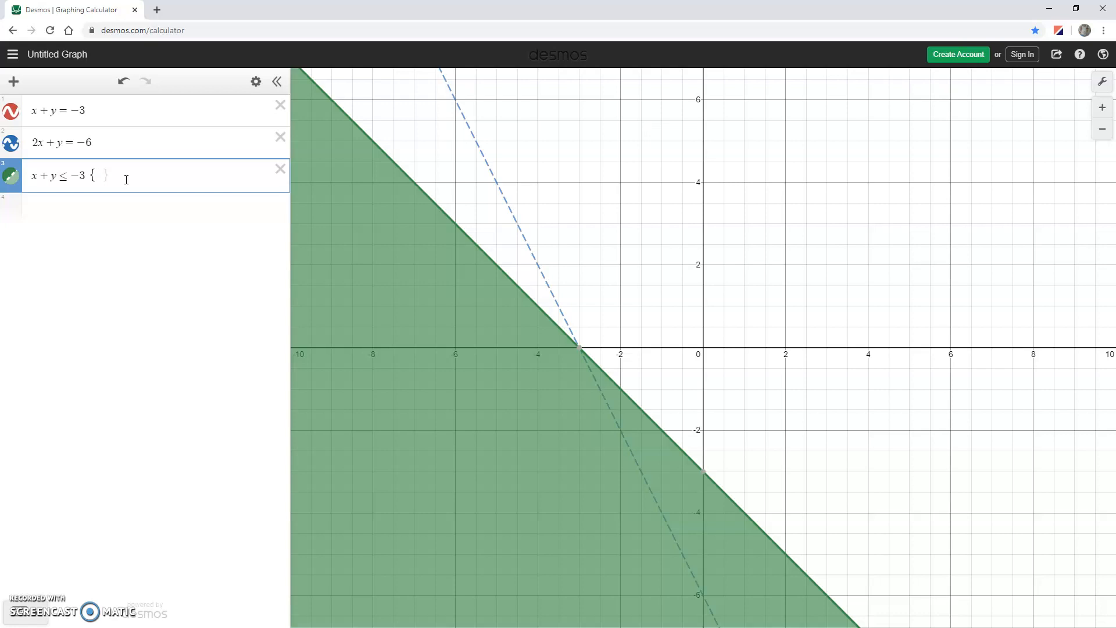
text(2x+)
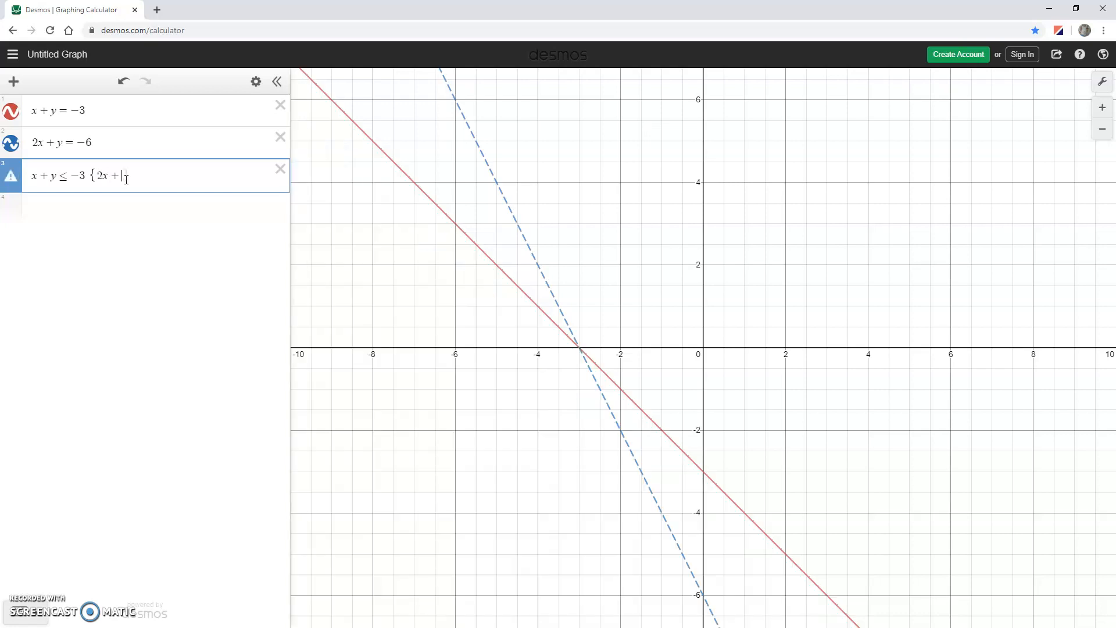
text(y>)
text(-6)
text(})
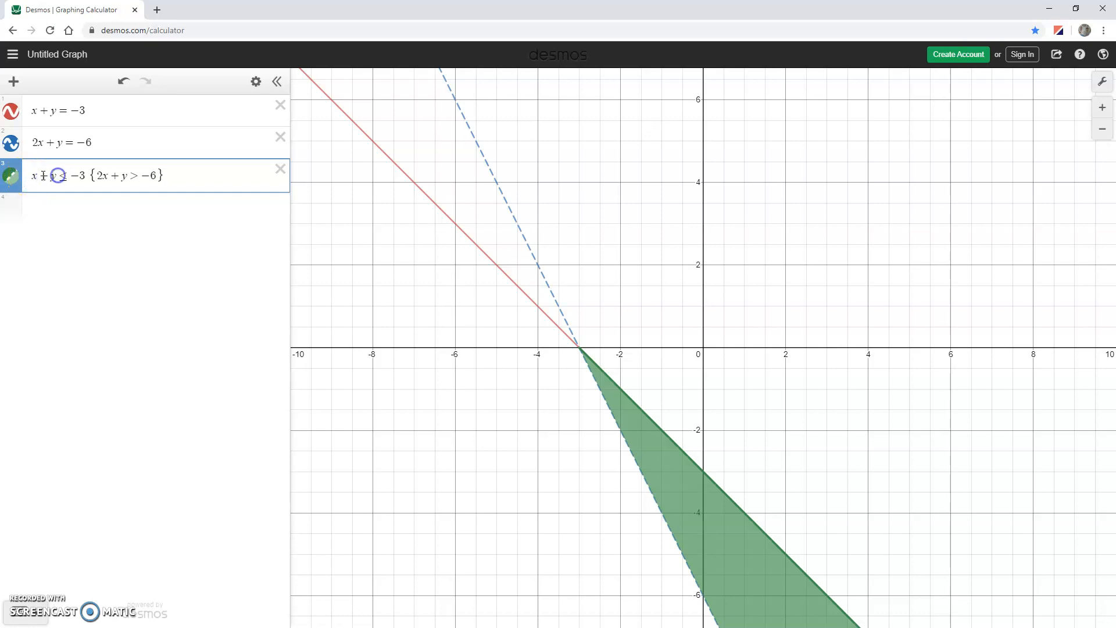
drag(85, 176, 26, 176)
drag(99, 176, 157, 174)
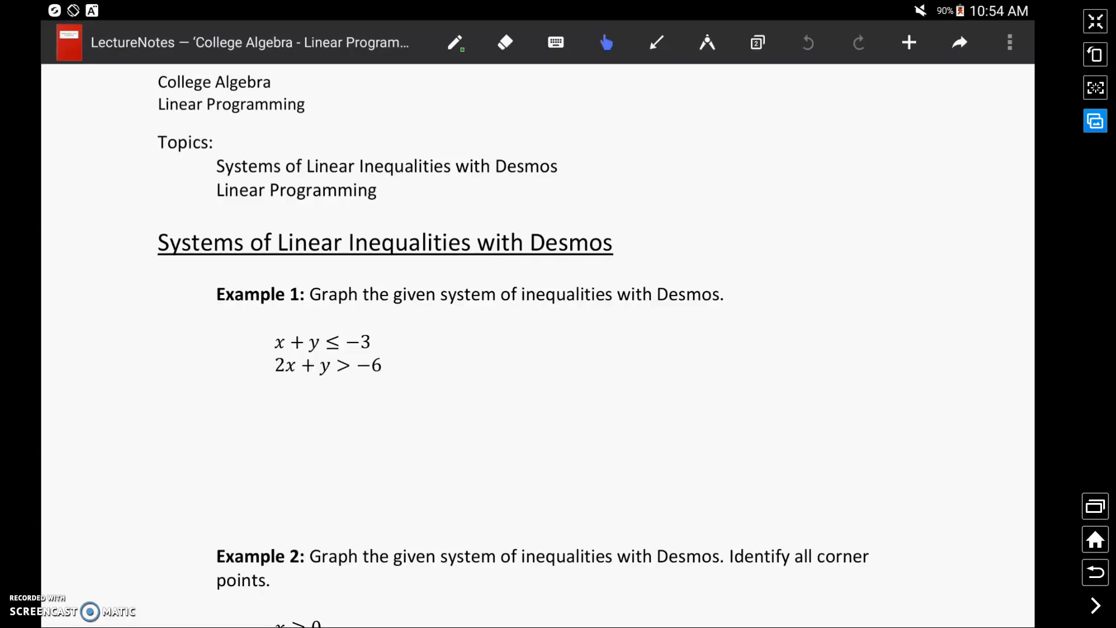
Bring Example 2 into view in the lecture notes, and delete all three expressions from the Desmos graph.
scroll(537, 345, down, 6)
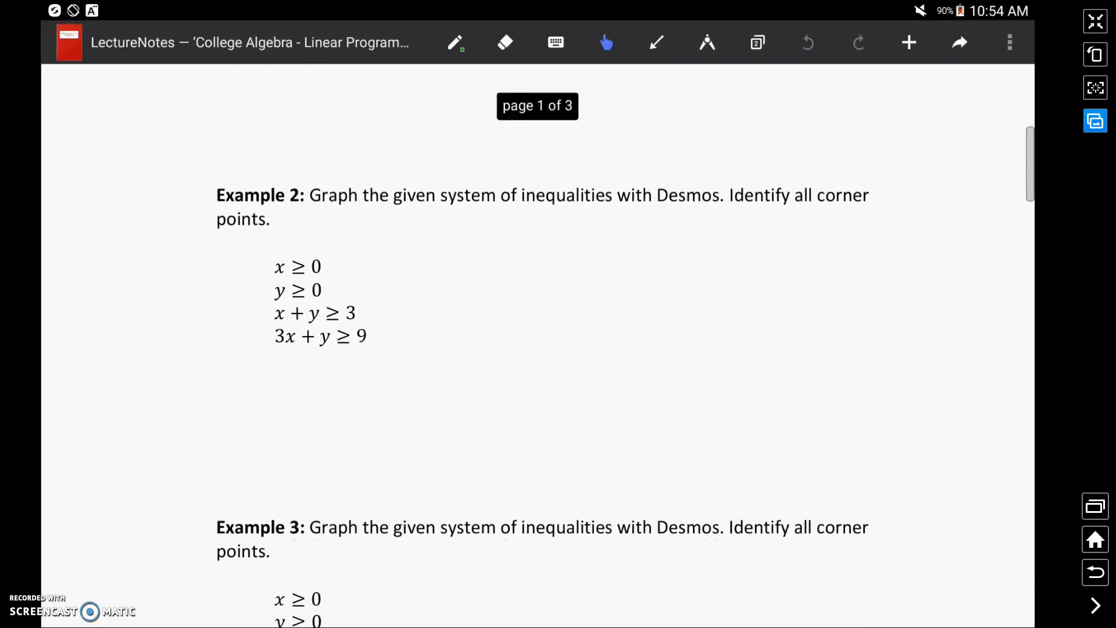
scroll(538, 346, down, 1)
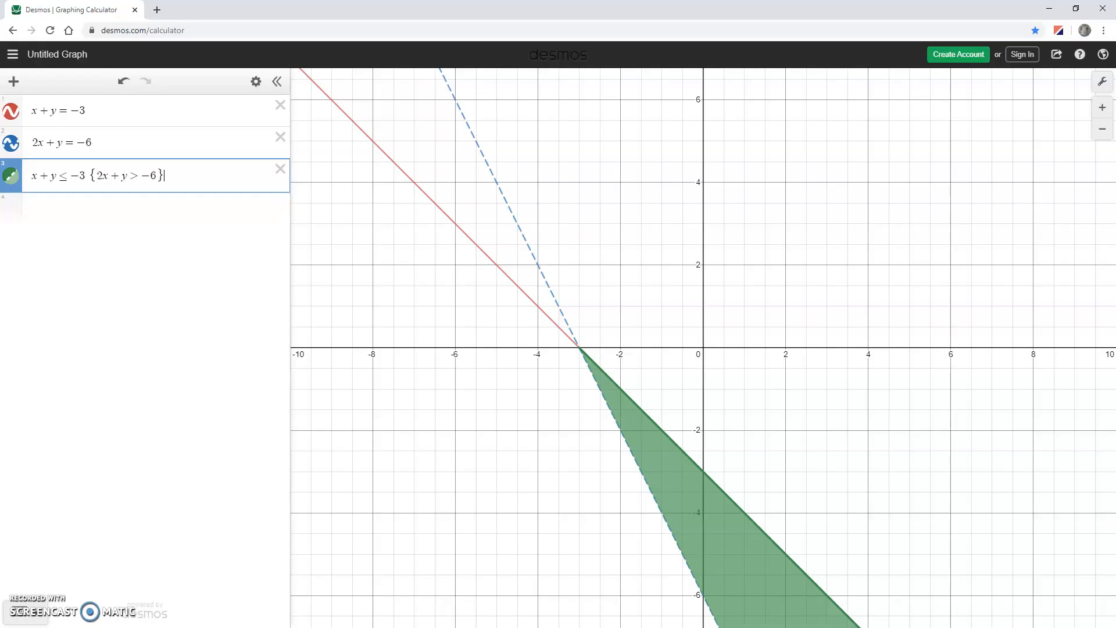
click(281, 170)
click(281, 137)
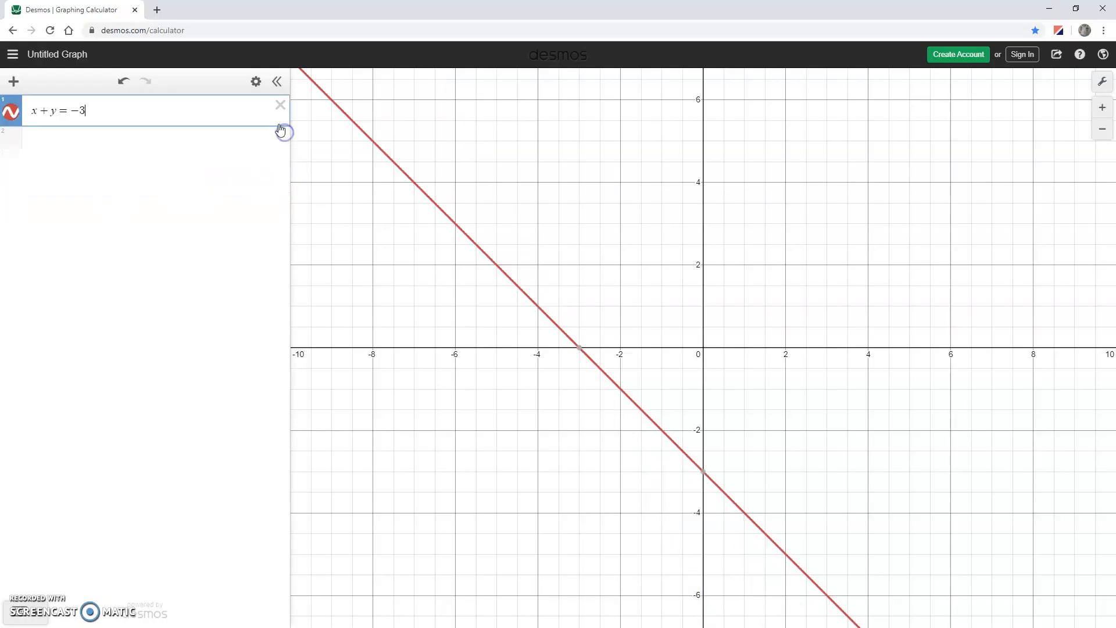
click(279, 106)
Graph the boundary lines x = 0 and y = 0 as the first two expressions.
text(x=0)
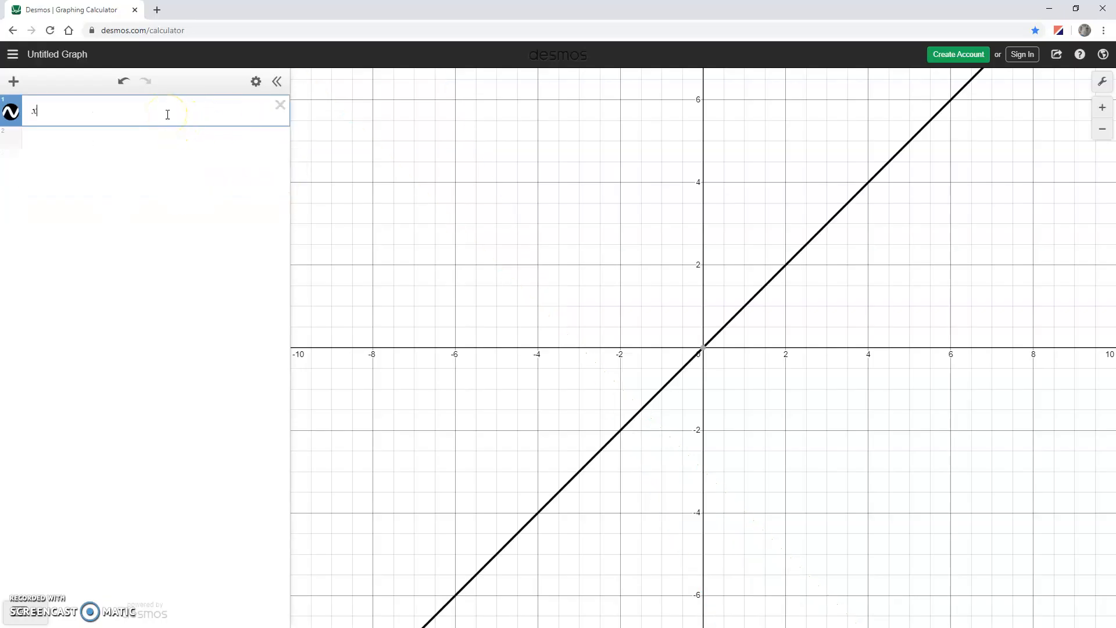
key(Return)
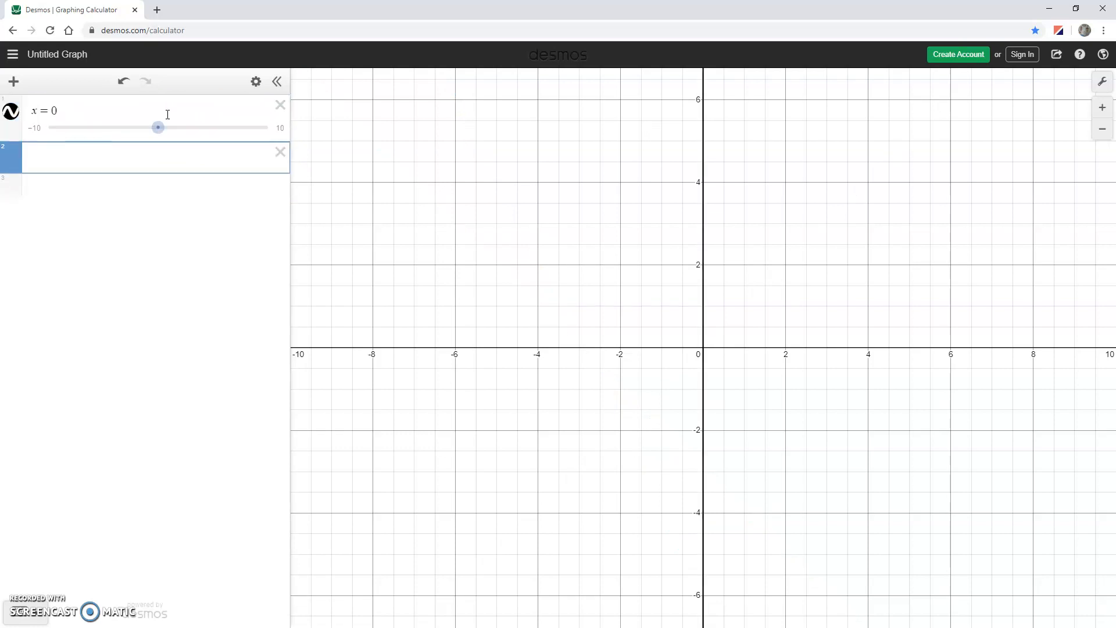
text(x)
key(BackSpace)
text(y = 0)
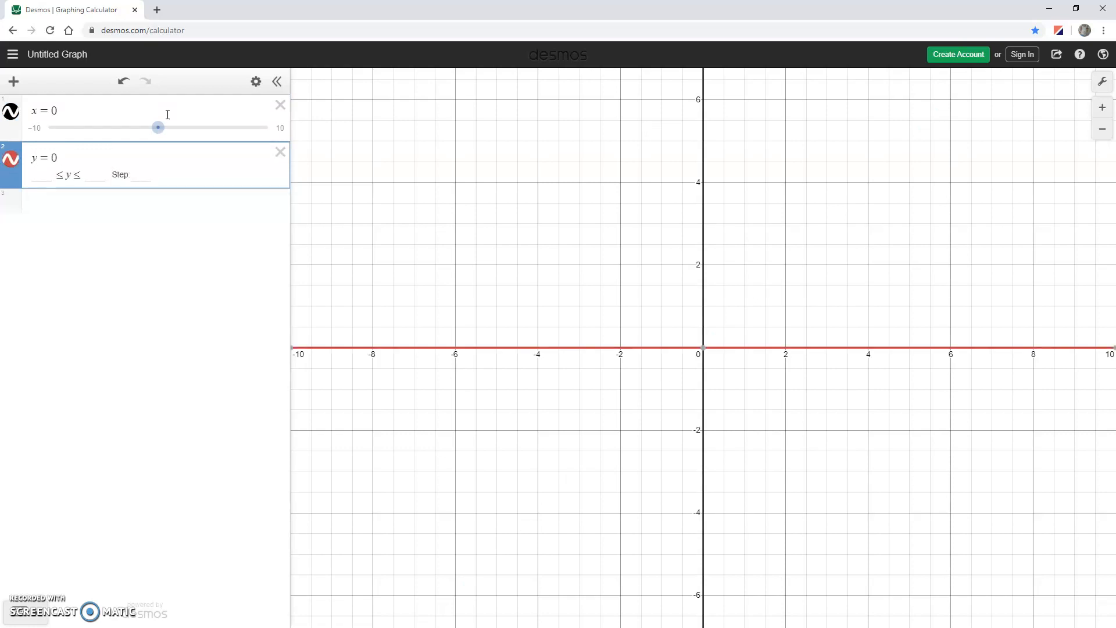
Graph the boundary lines x + y = 3 and 3x + y = 9 as the next two expressions.
key(Return)
text(x+y=3)
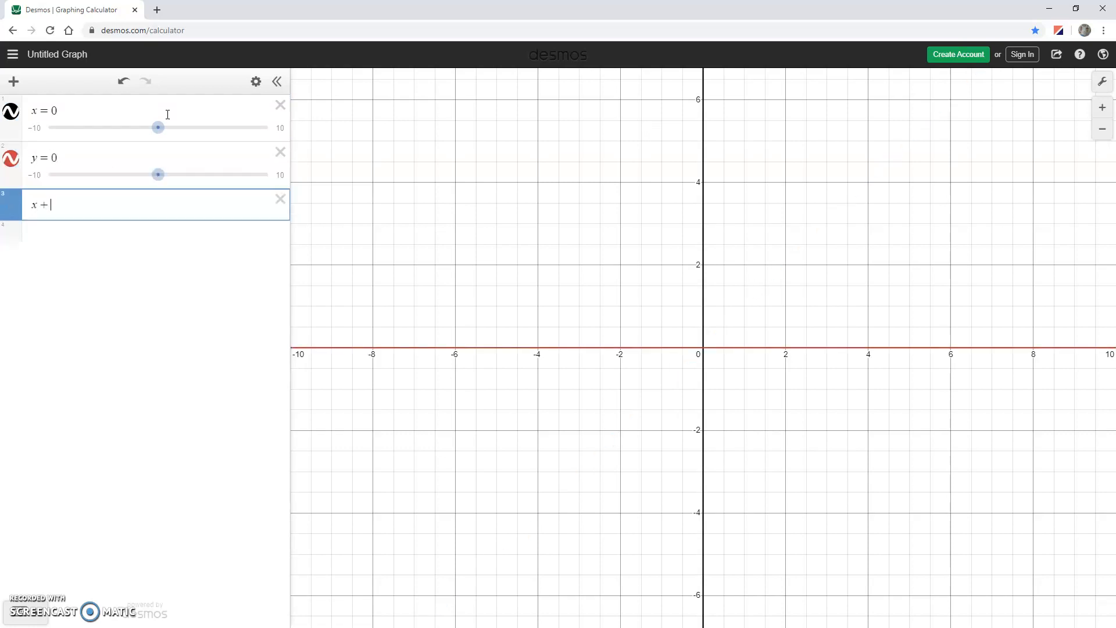
key(Return)
text(3x+y=9)
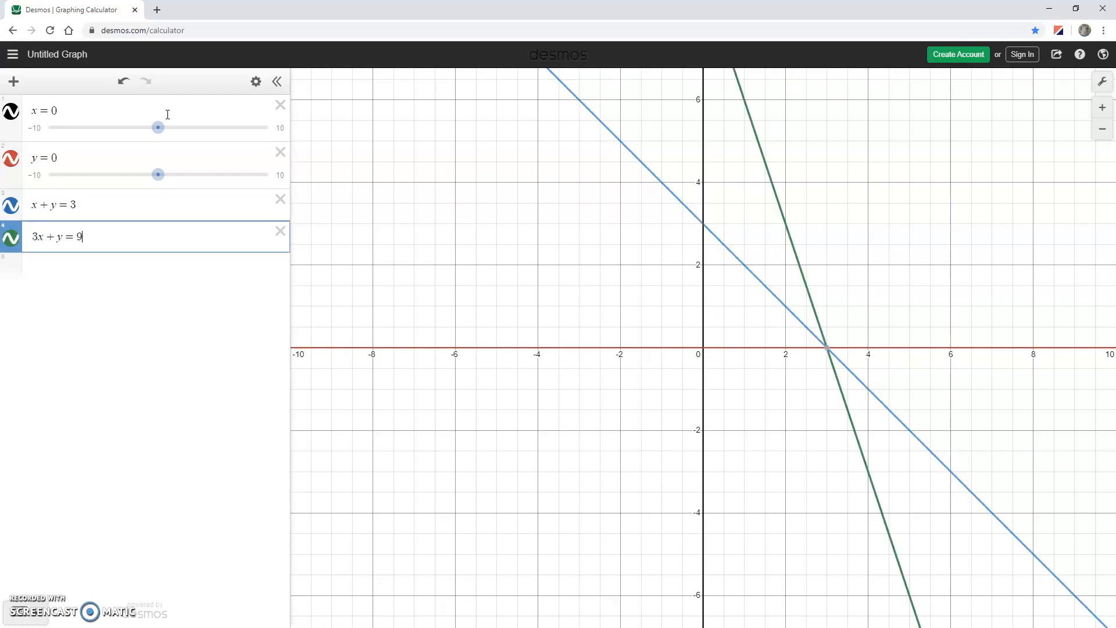
Add the inequality x ≥ 0 with the restriction {y ≥ 0} below the boundary lines.
drag(832, 209, 767, 265)
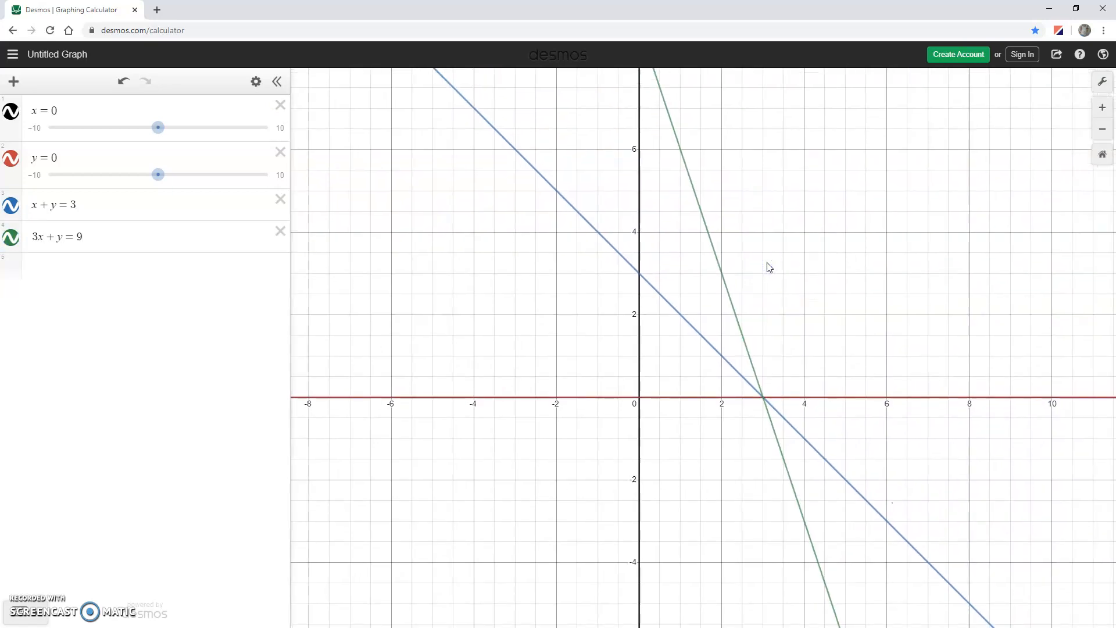
click(79, 267)
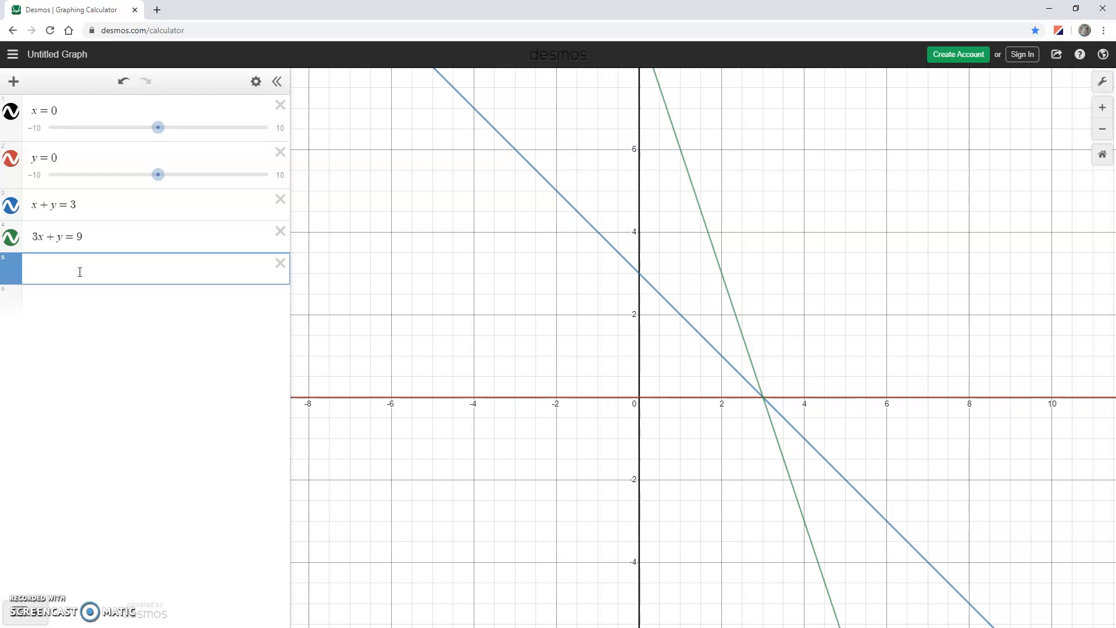
text(x>=0)
text({)
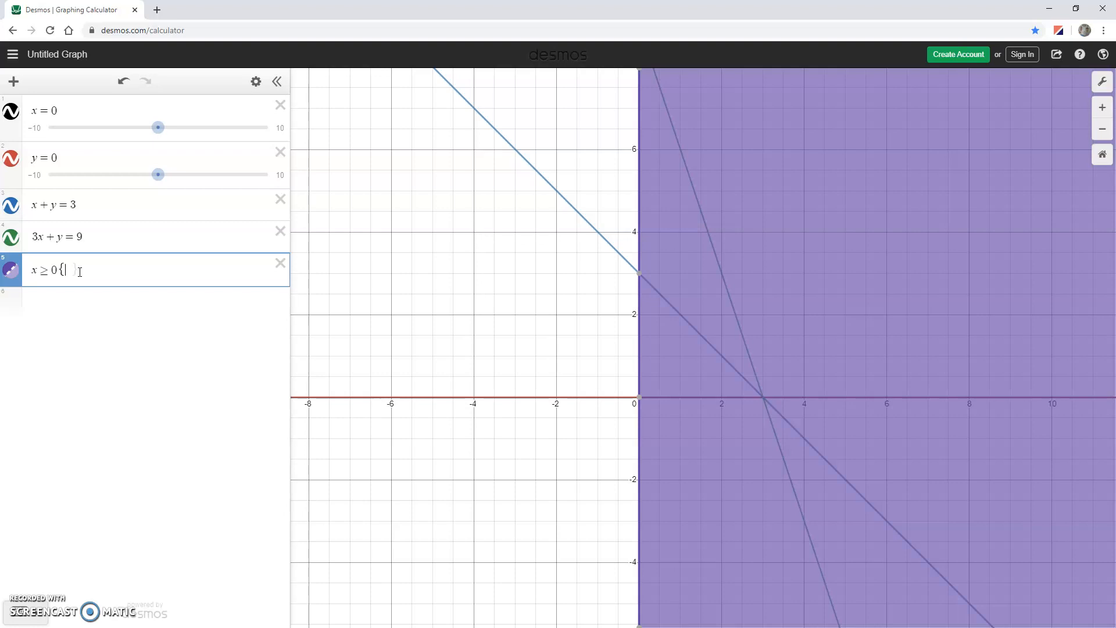
text(y>=)
text(0)
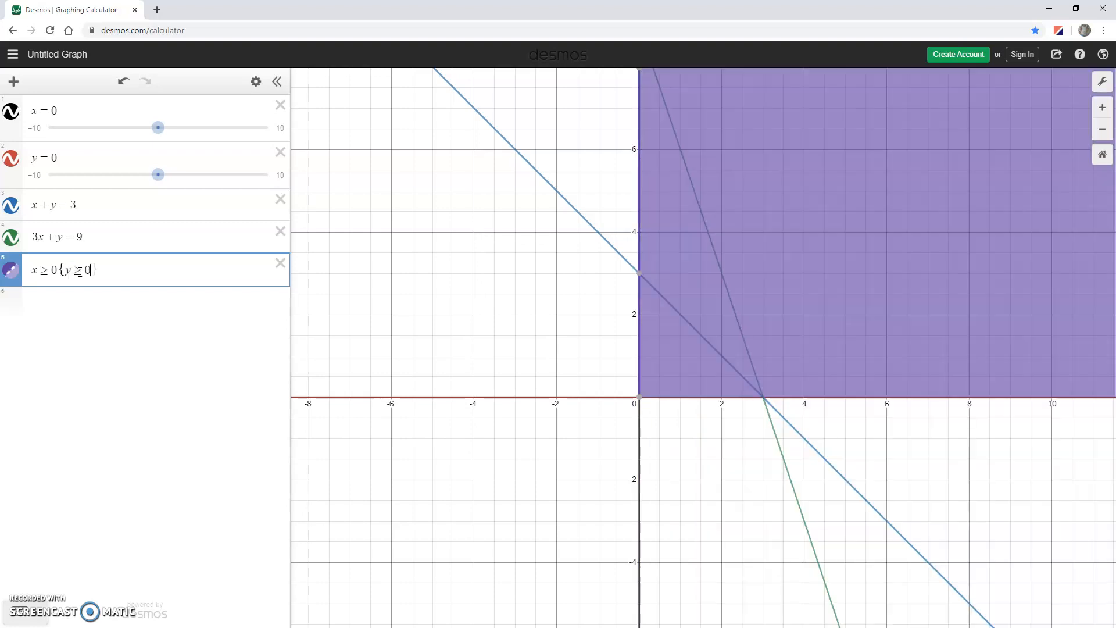
text(}{x+y)
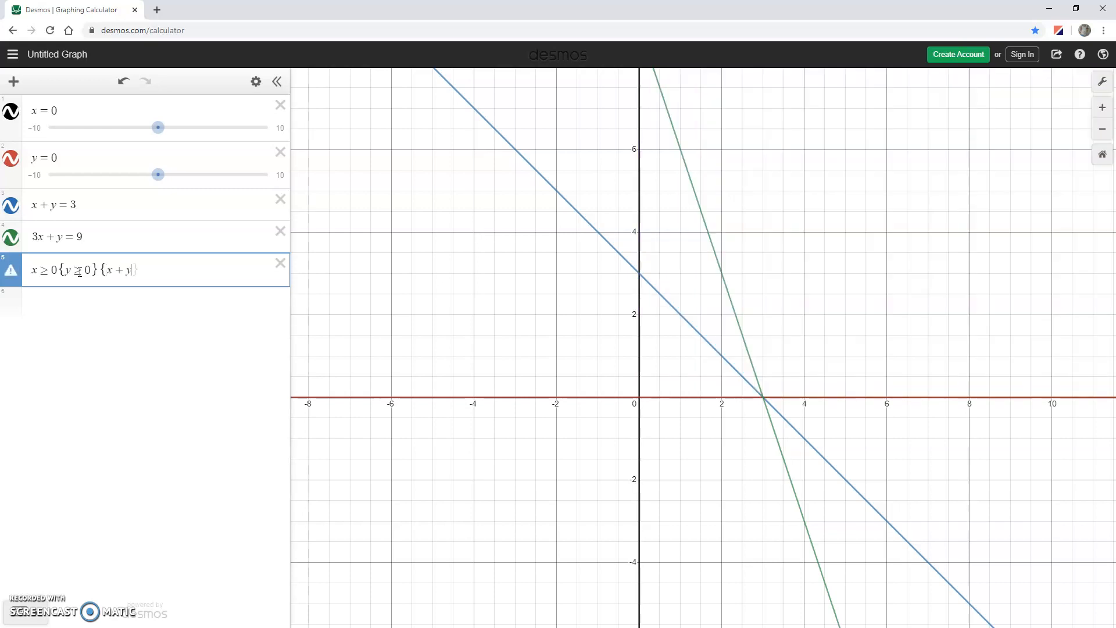
text(>=3}{)
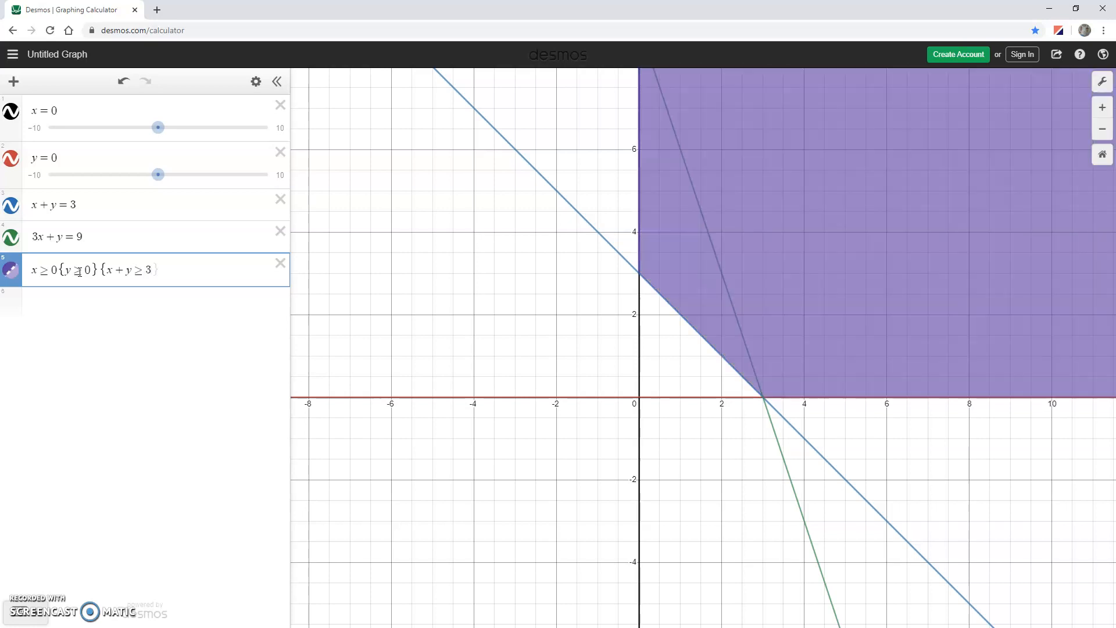
text(3x+y>)
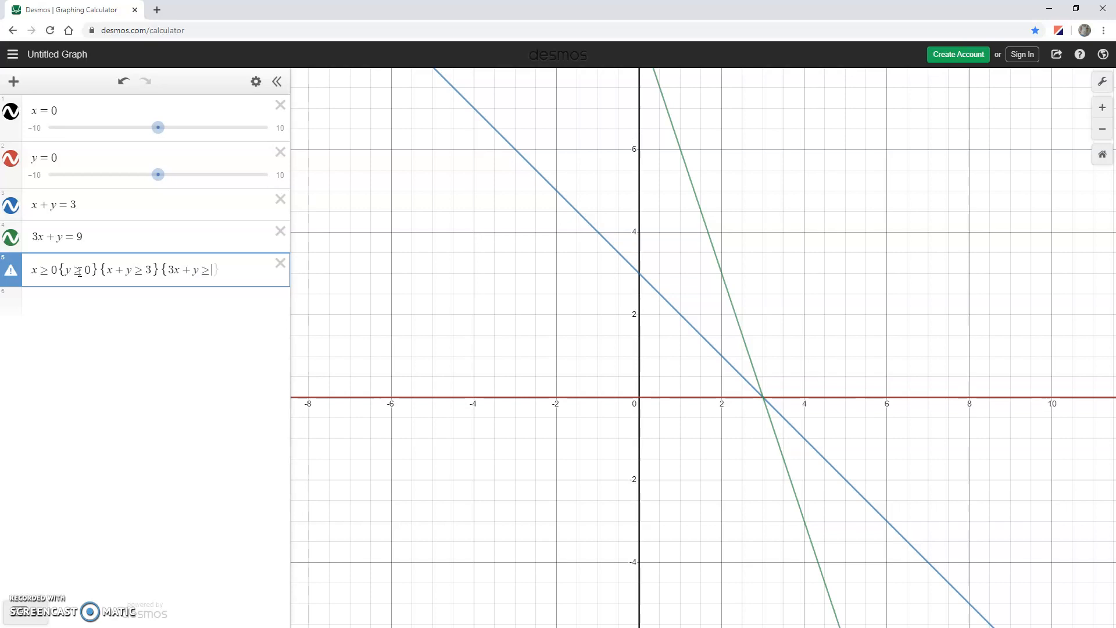
text(9})
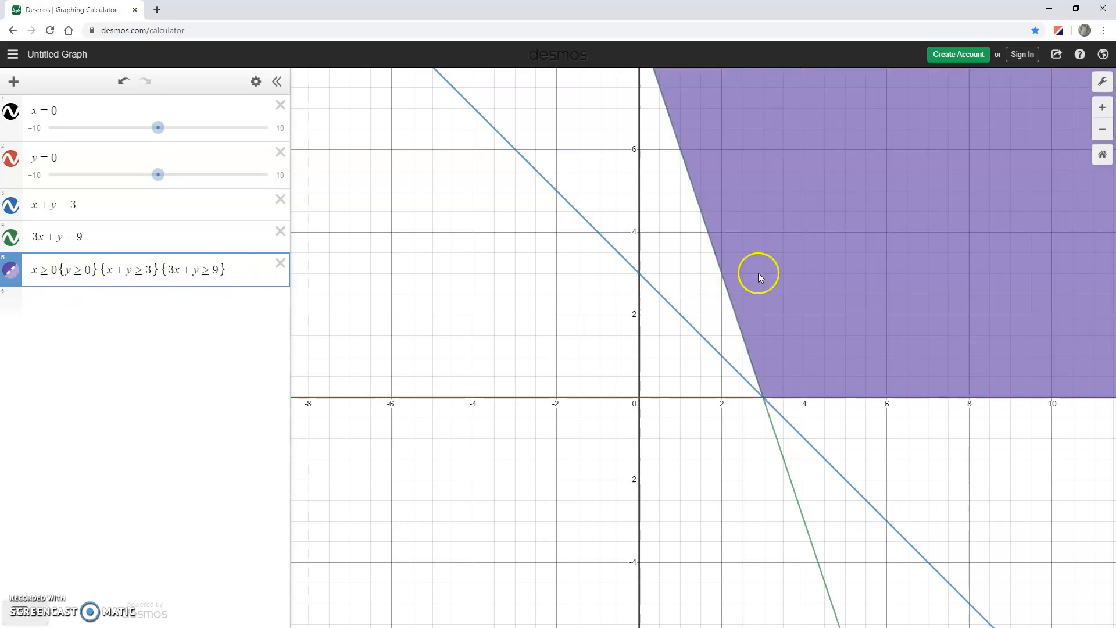
Append the restrictions {x + y ≥ 3} and {3x + y ≥ 9} to the x ≥ 0 inequality.
mouse_move(791, 268)
mouse_down()
mouse_move(723, 303)
mouse_move(701, 302)
mouse_up()
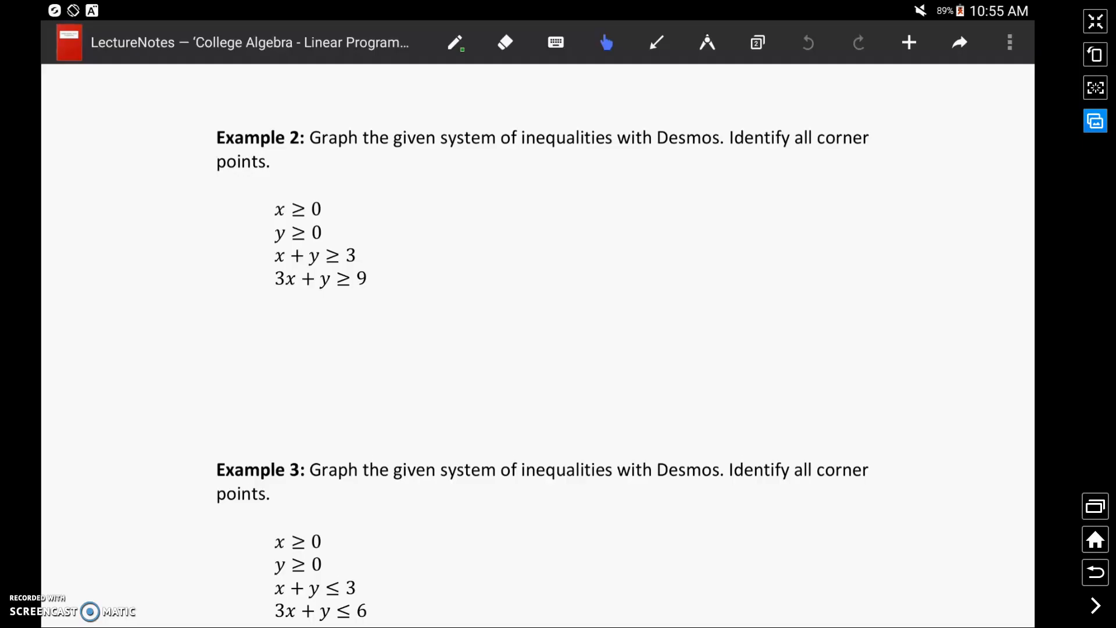
Check Example 3 in the lecture notes, and change the fourth boundary line in Desmos to 3x + y = 6.
scroll(538, 349, down, 3)
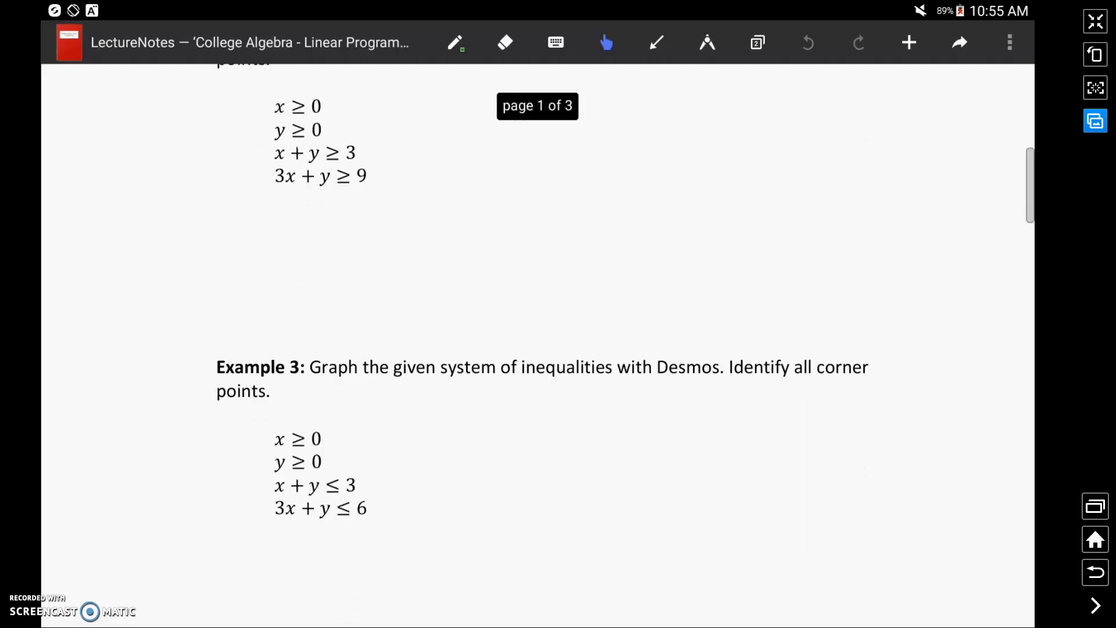
scroll(538, 349, up, 1)
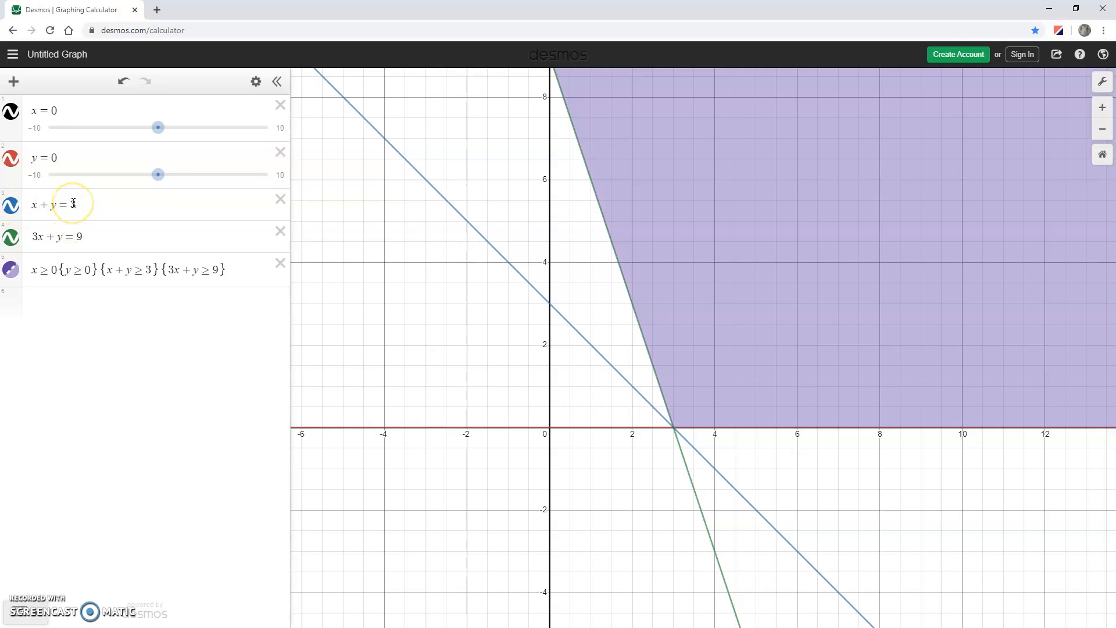
click(78, 235)
drag(78, 235, 83, 234)
text(6)
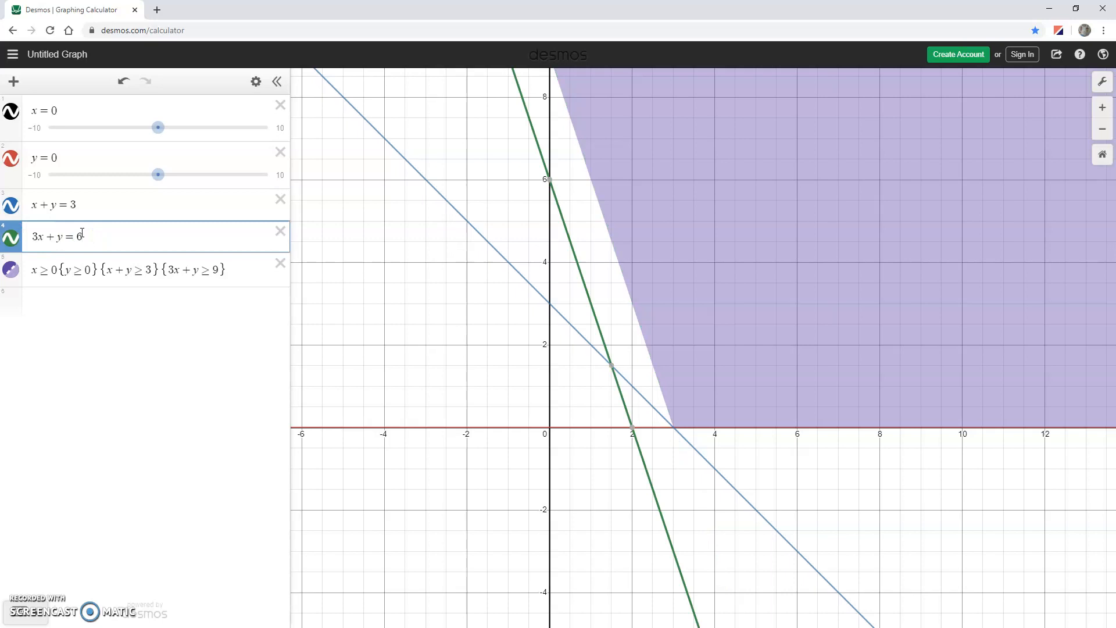
Change the x + y restriction in the shaded inequality to {x + y ≤ 3}.
click(135, 271)
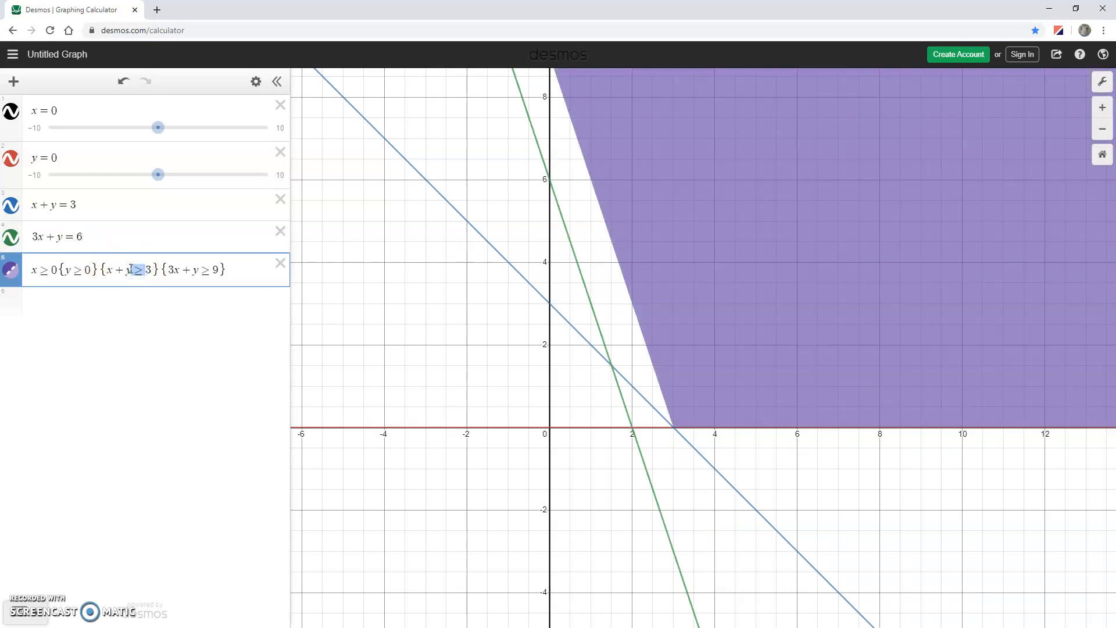
text(<)
key(BackSpace)
click(141, 271)
text(<)
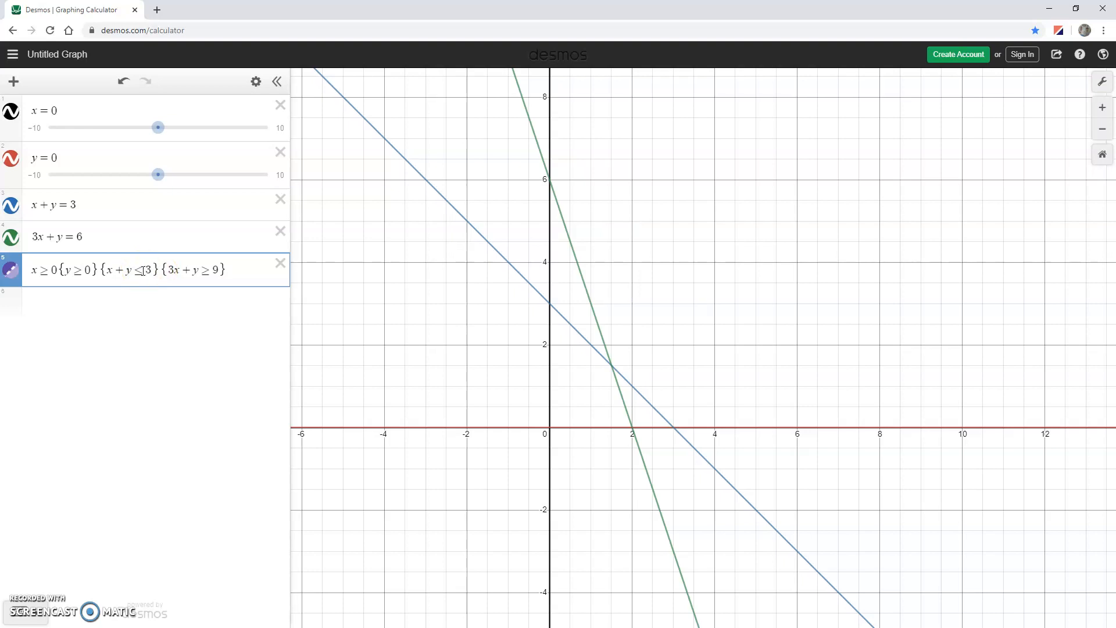
Change the last restriction in the shaded inequality to {3x + y ≤ 6}.
drag(209, 273, 204, 273)
text(<)
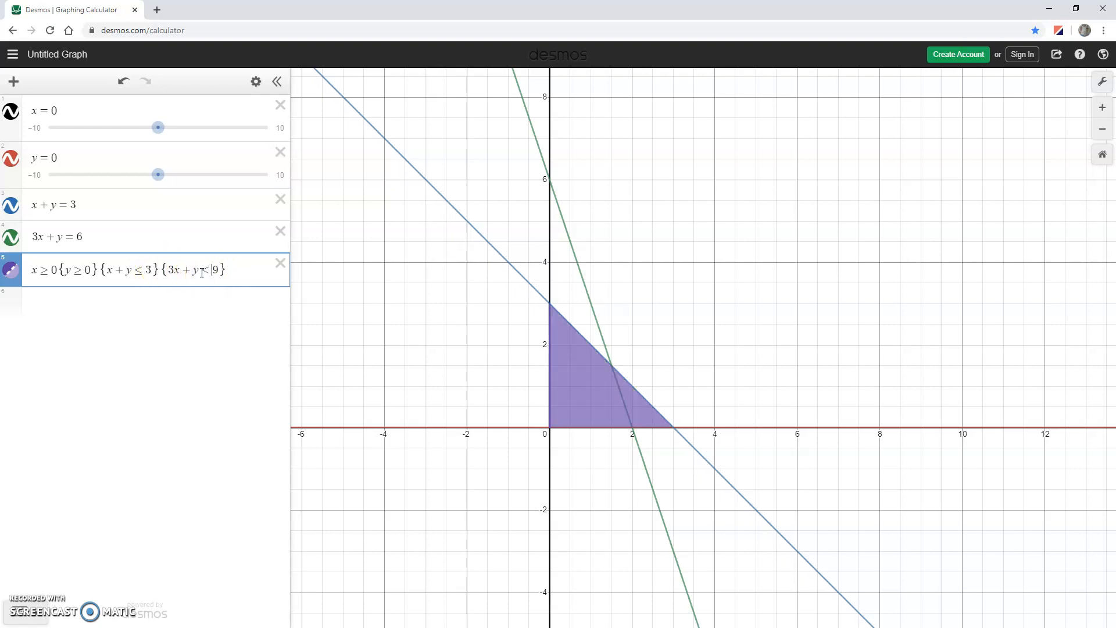
drag(219, 271, 213, 271)
text(6)
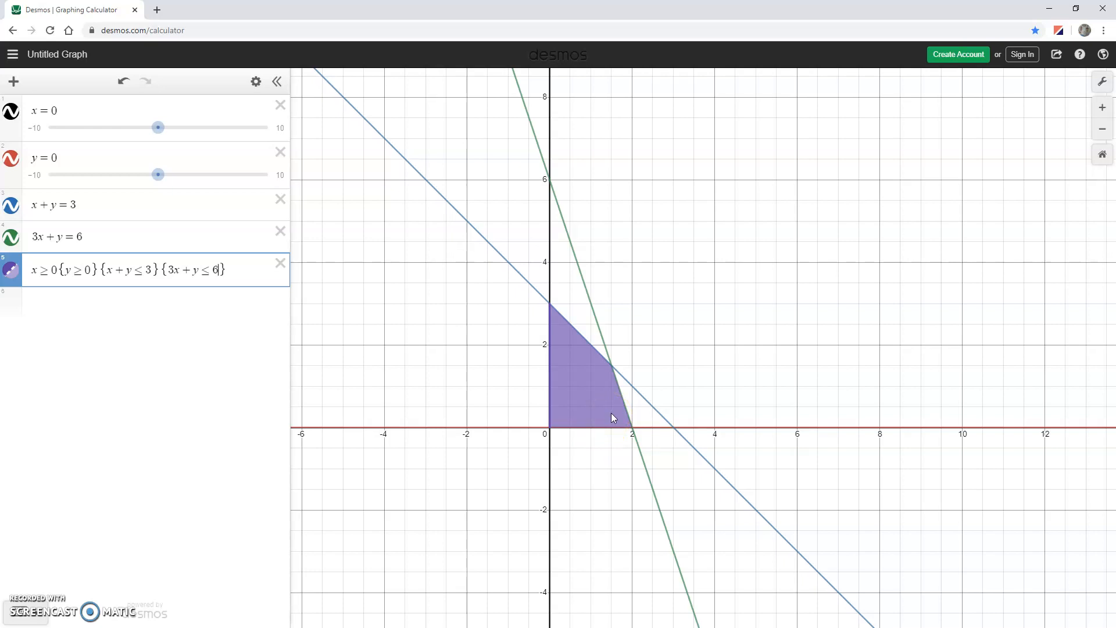
click(19, 607)
drag(232, 270, 28, 273)
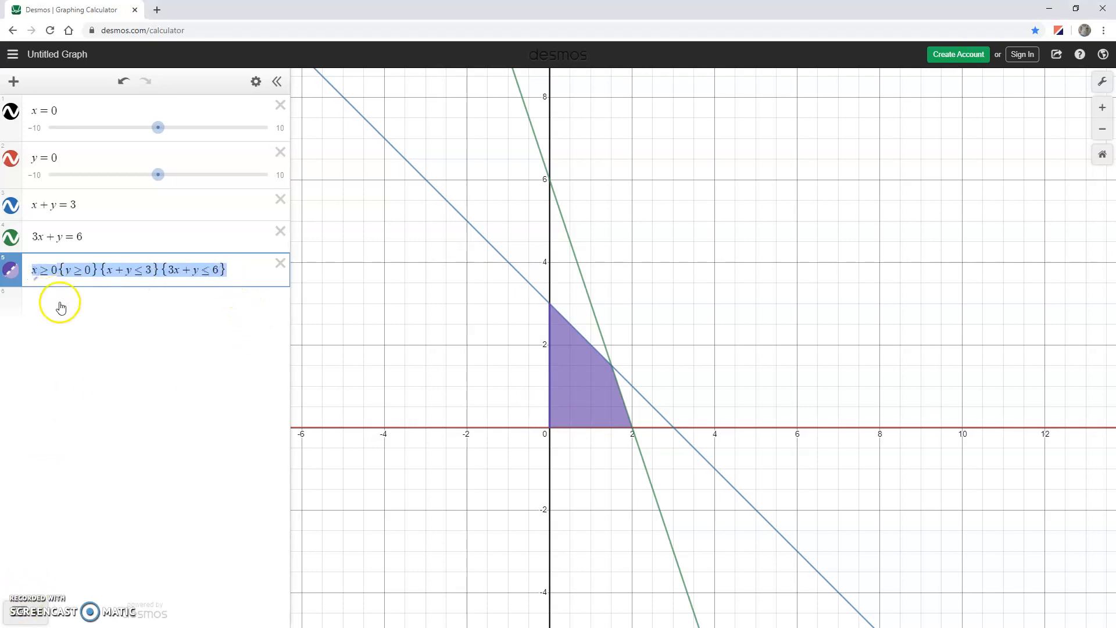